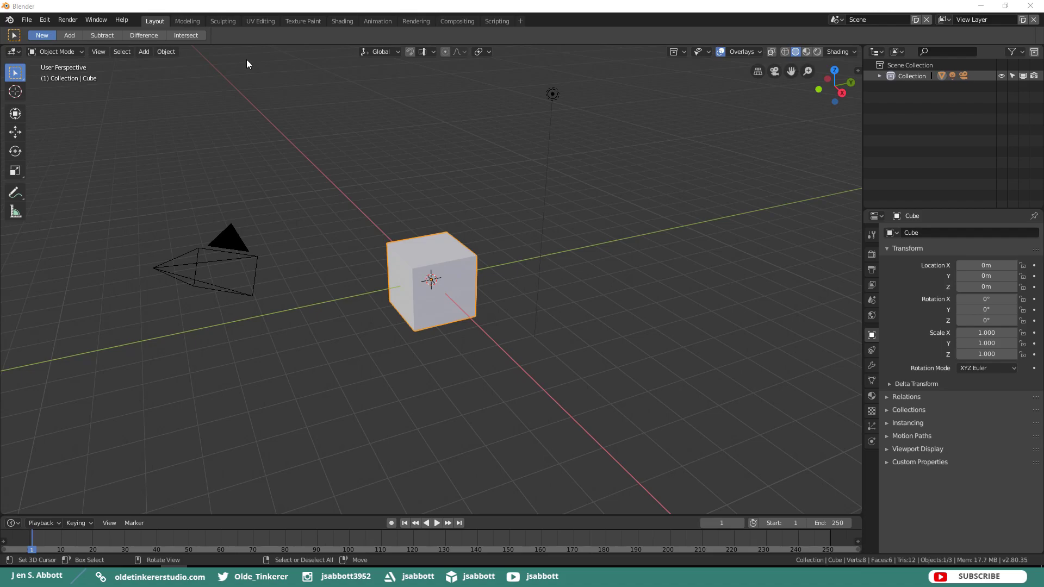
Step: Enter Edit Mode on the cube, try Edge select, then settle on Face select
key(ctrl+Page_Down)
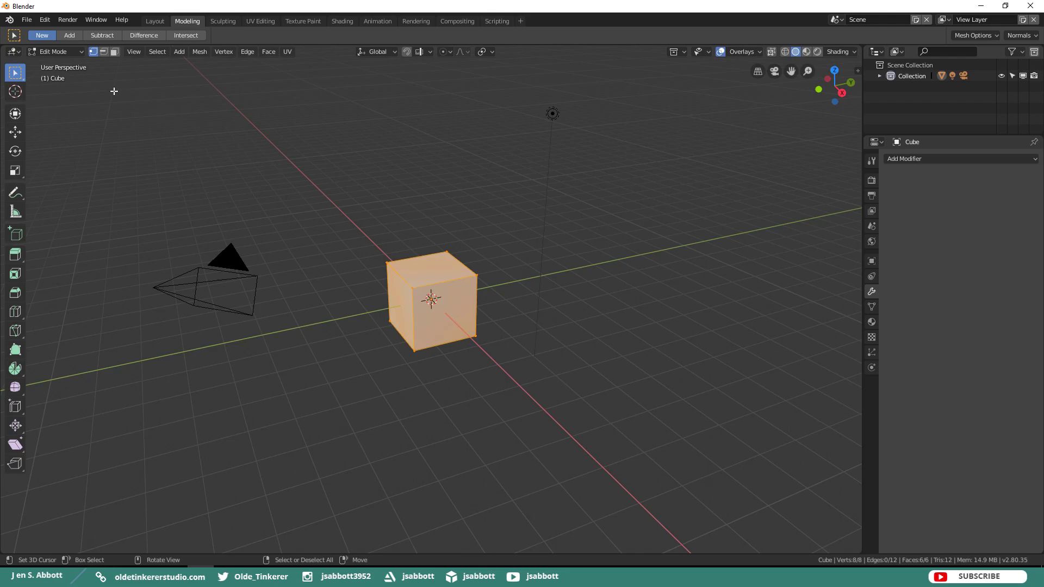
click(103, 53)
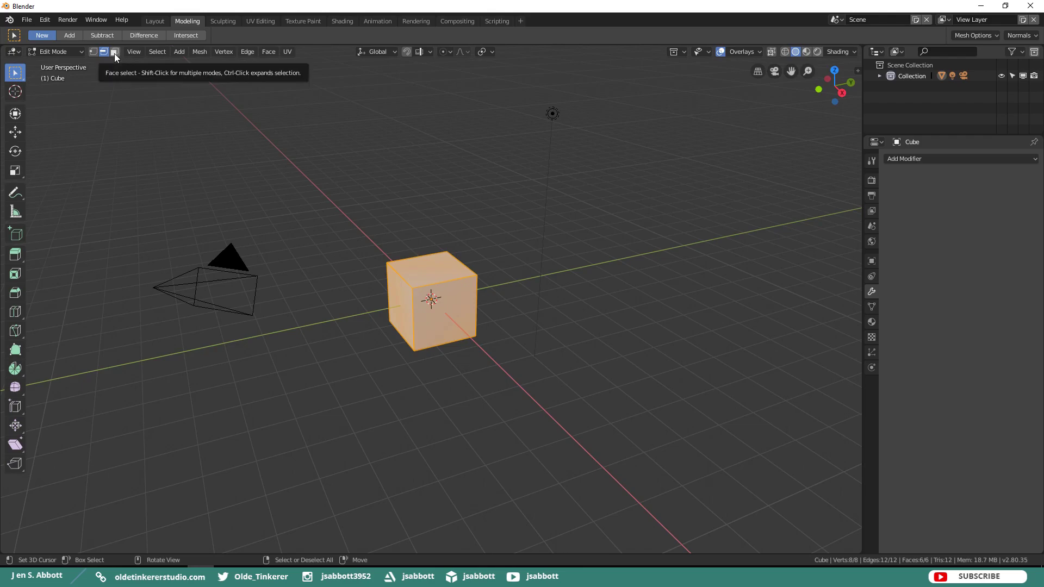
click(114, 52)
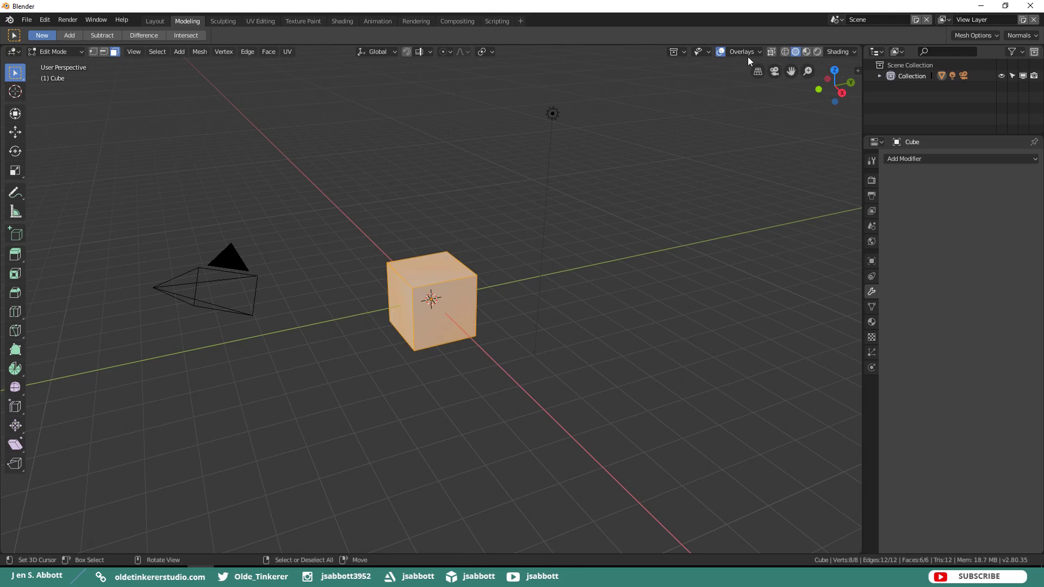
click(755, 53)
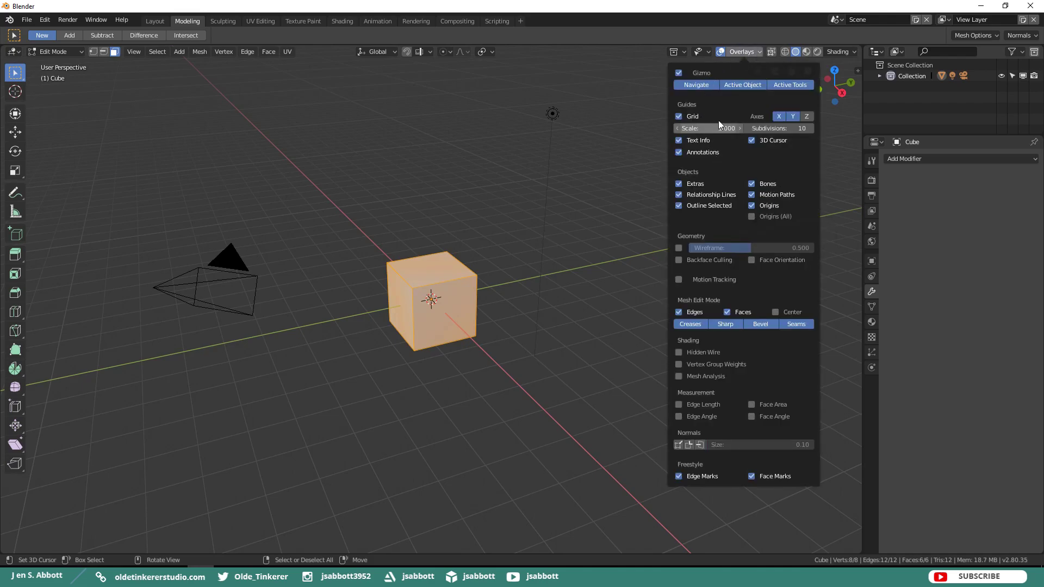
click(678, 72)
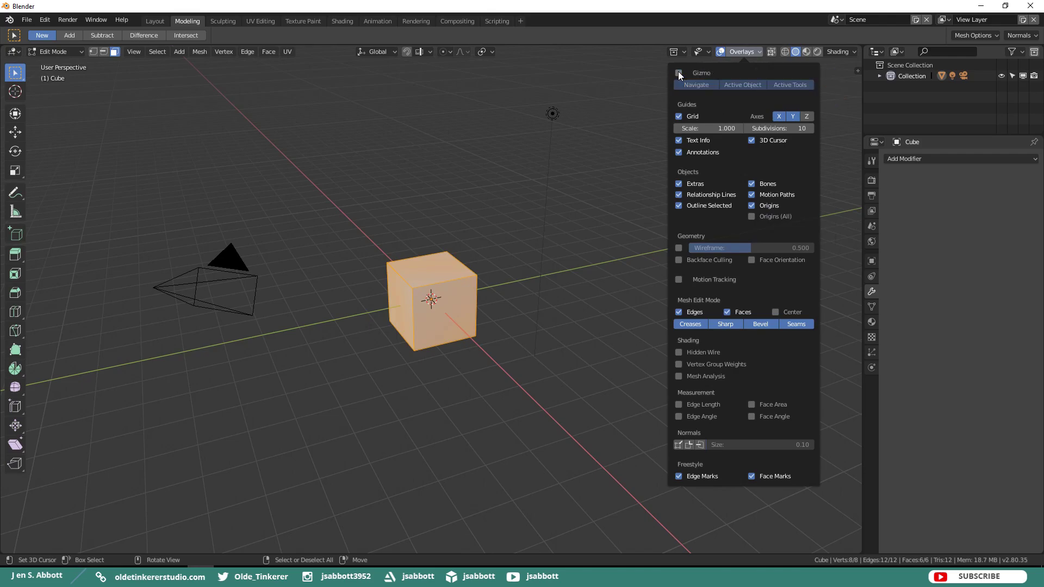
click(678, 72)
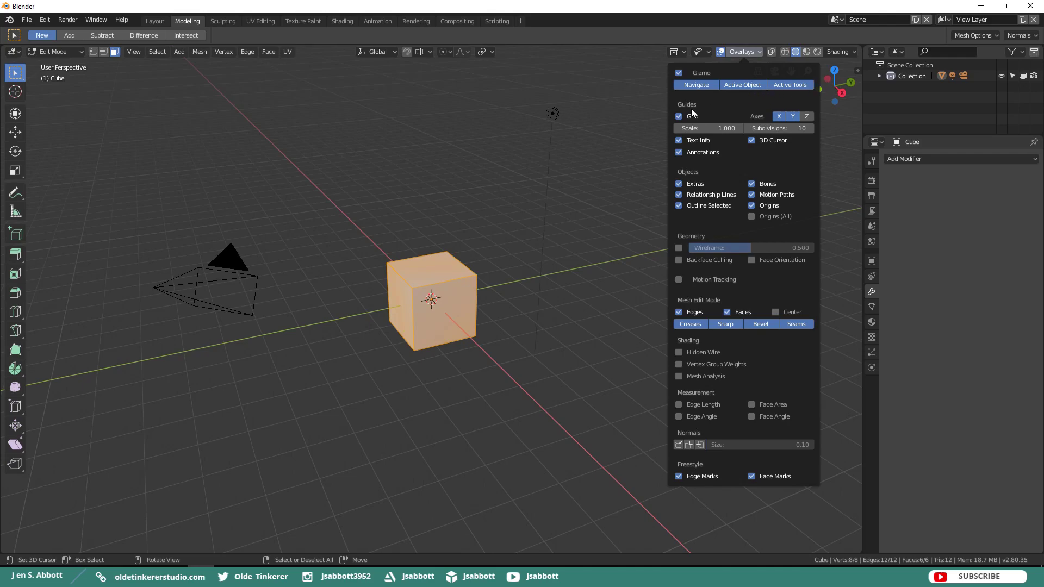
click(678, 116)
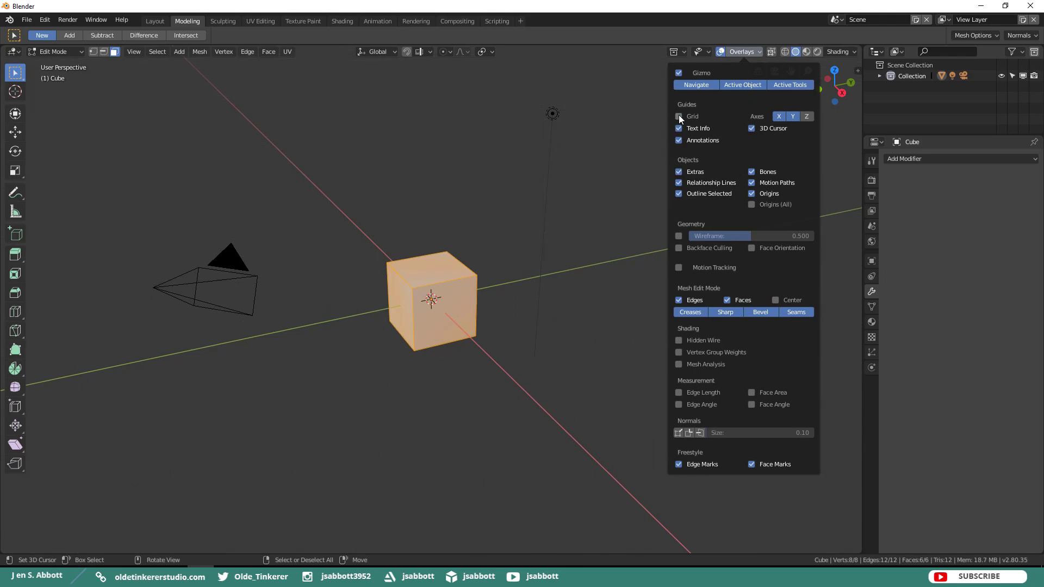
click(679, 115)
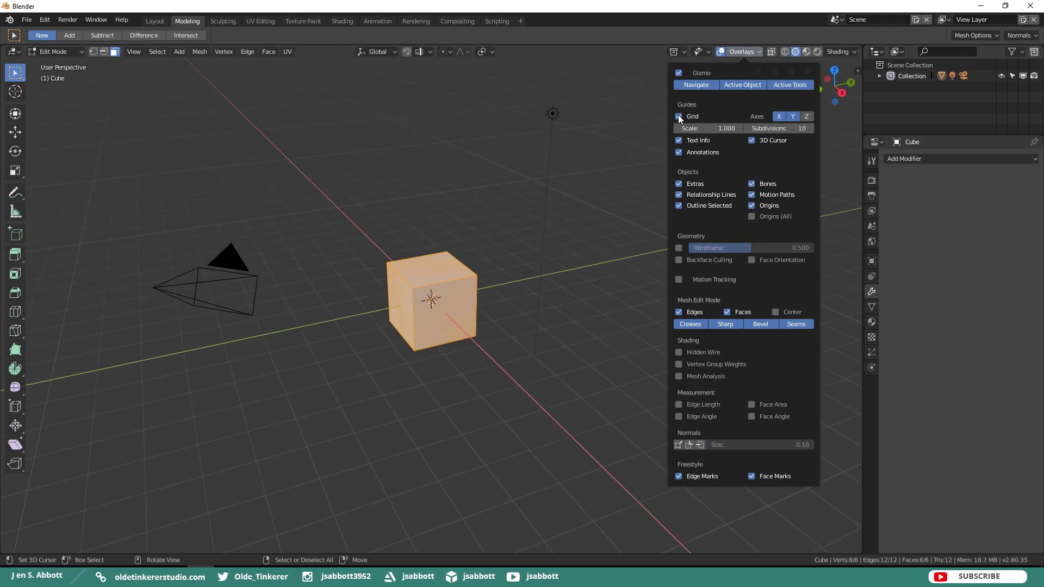
click(792, 116)
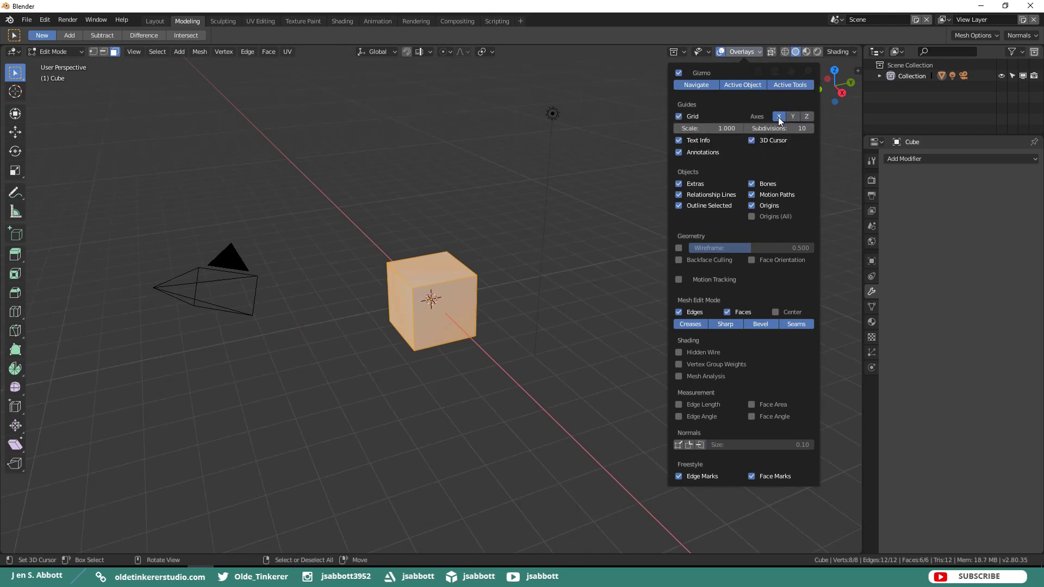
click(778, 116)
click(779, 117)
click(792, 117)
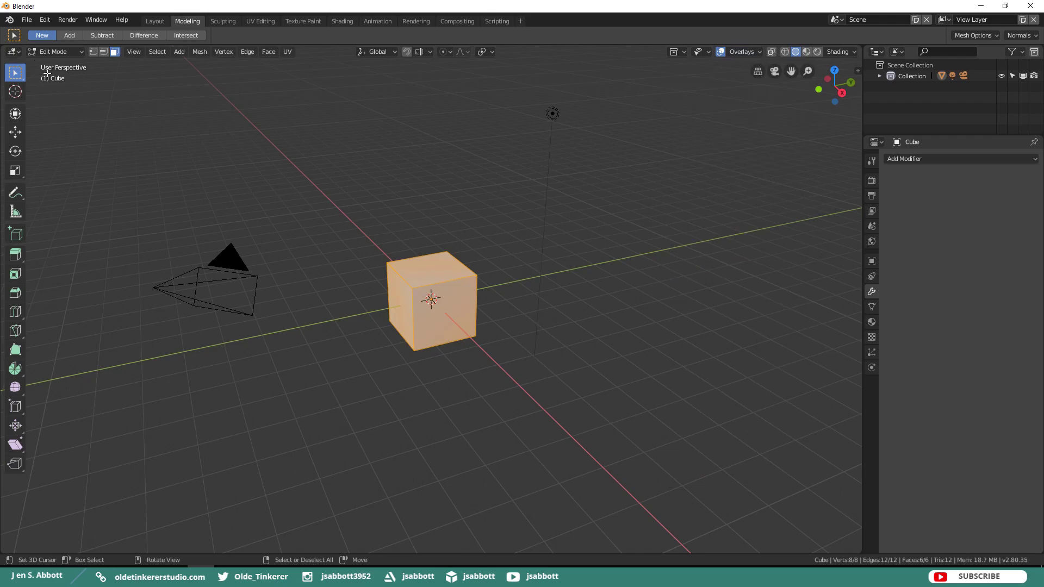
Step: Toggle the Text Info, Annotations, 3D Cursor and Extras overlays off and back on
click(756, 53)
click(678, 141)
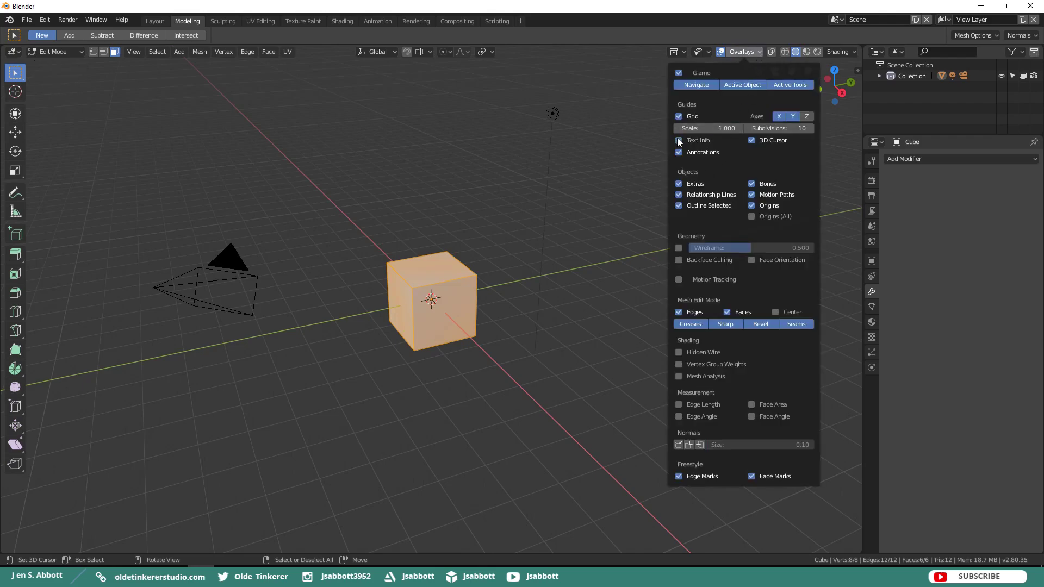
click(678, 140)
click(678, 152)
click(678, 151)
click(751, 140)
click(751, 140)
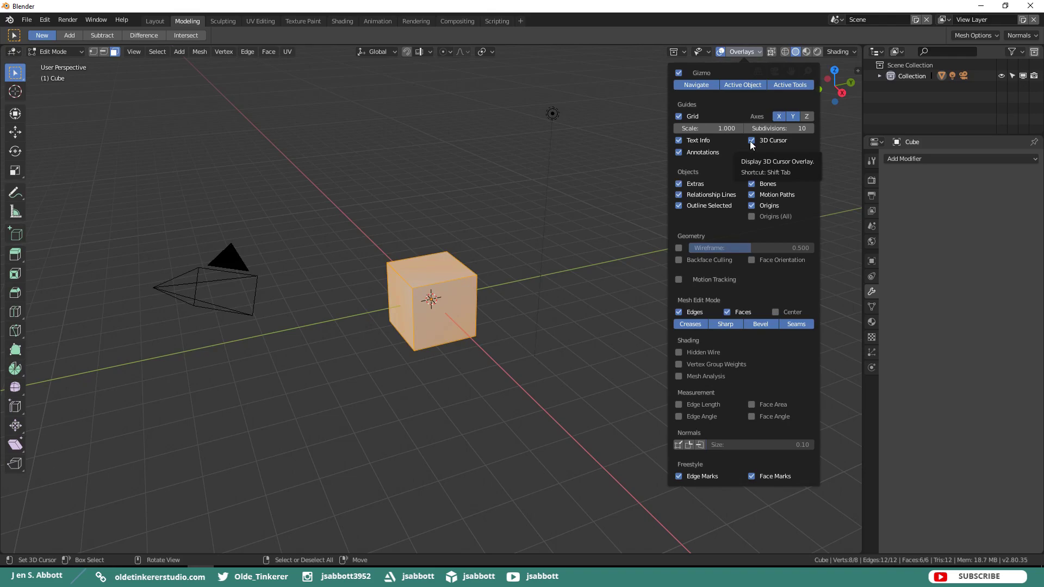
click(679, 185)
click(680, 184)
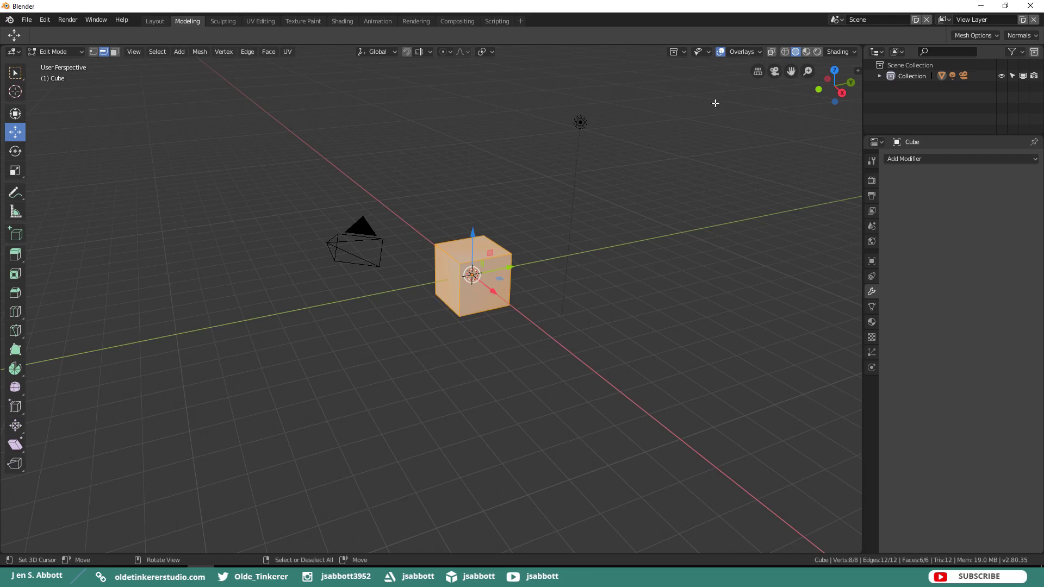
click(853, 52)
click(771, 52)
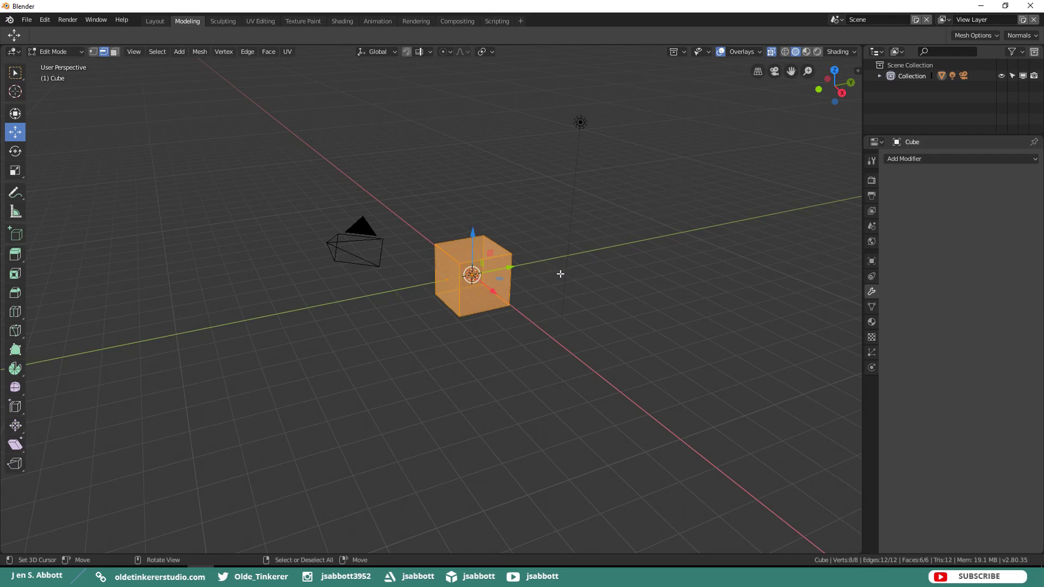
click(770, 51)
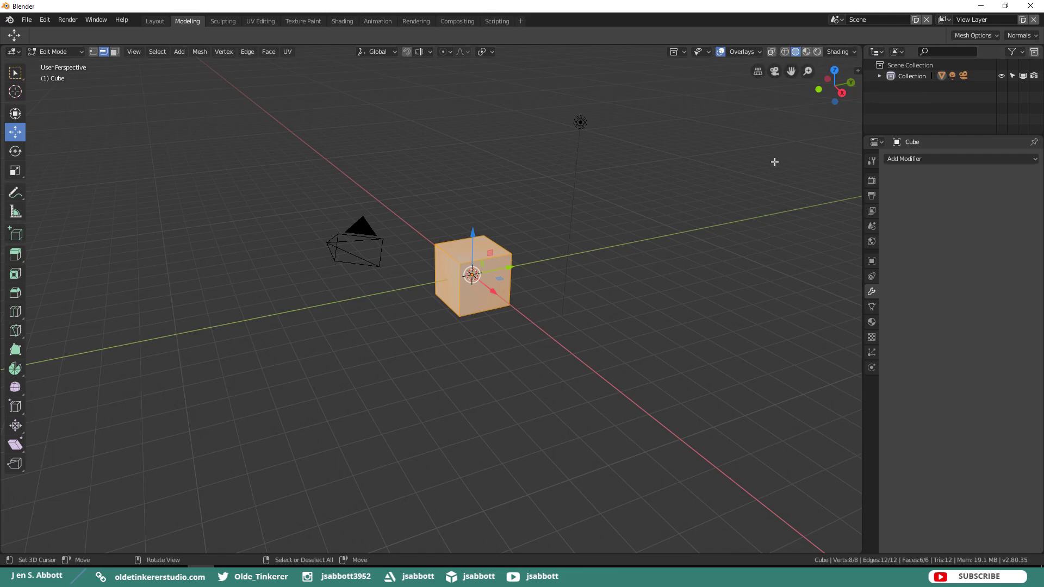
key(z)
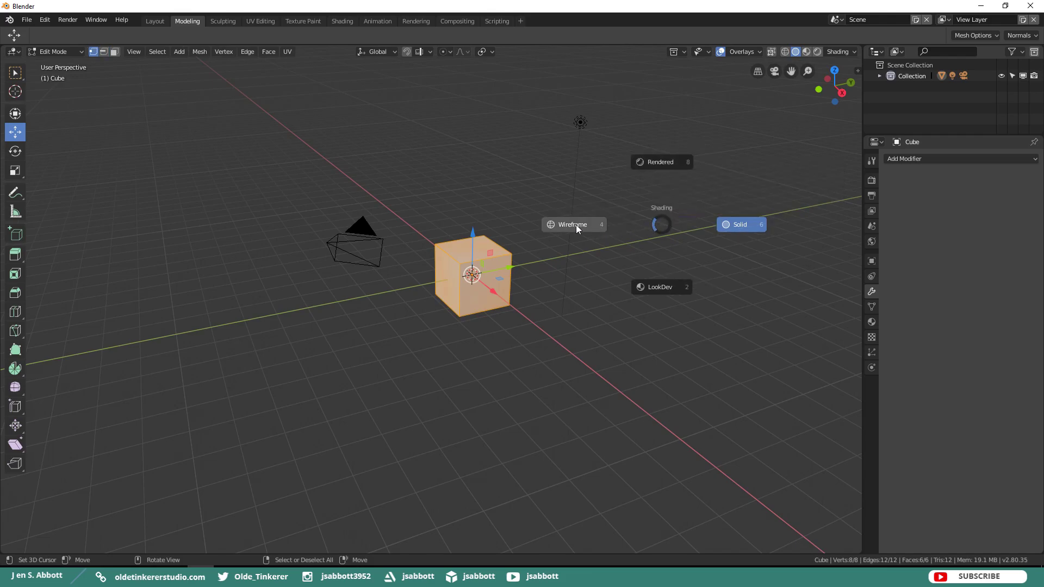
click(576, 224)
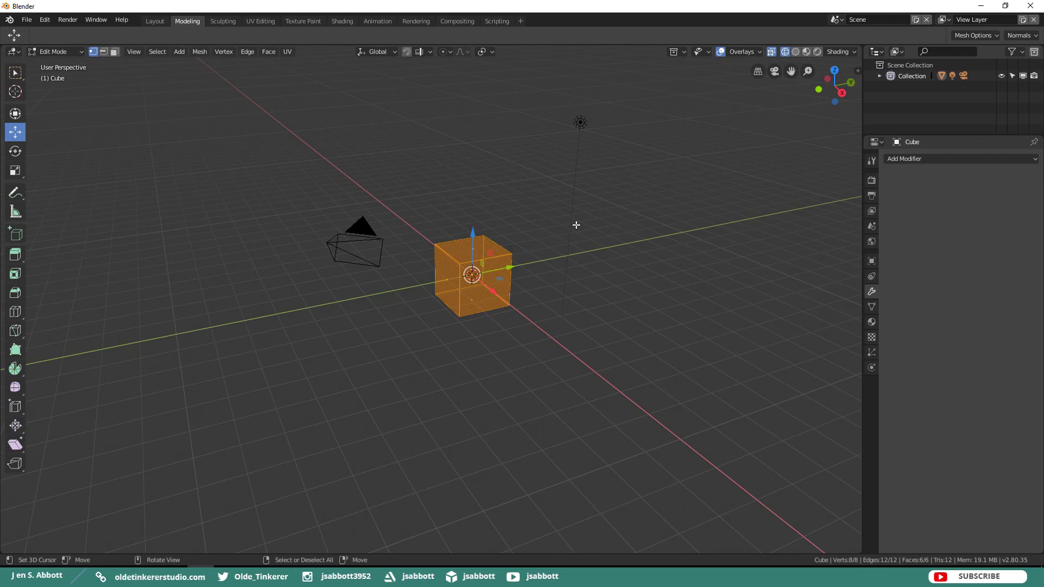
key(z)
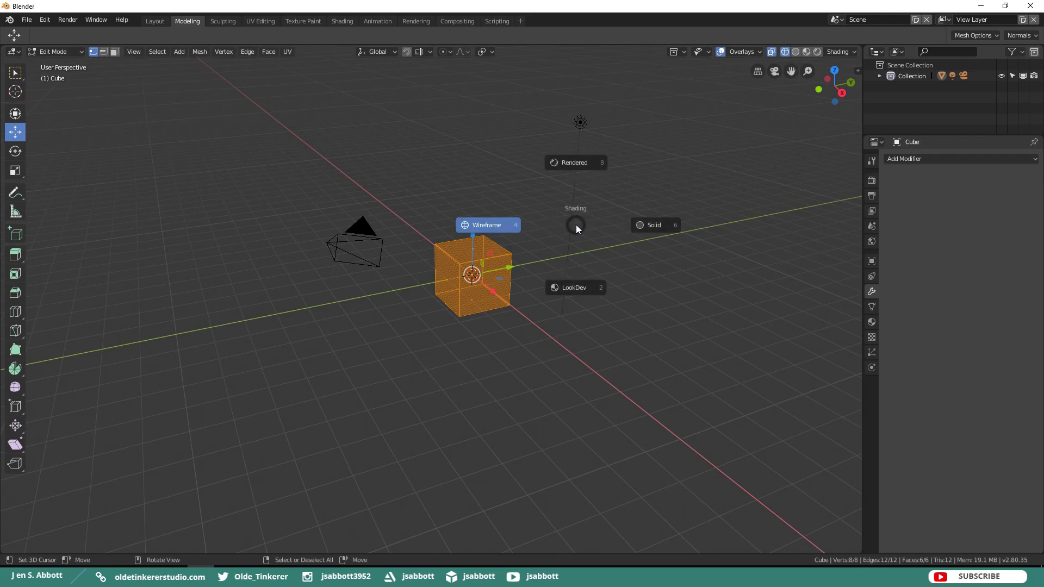
click(652, 230)
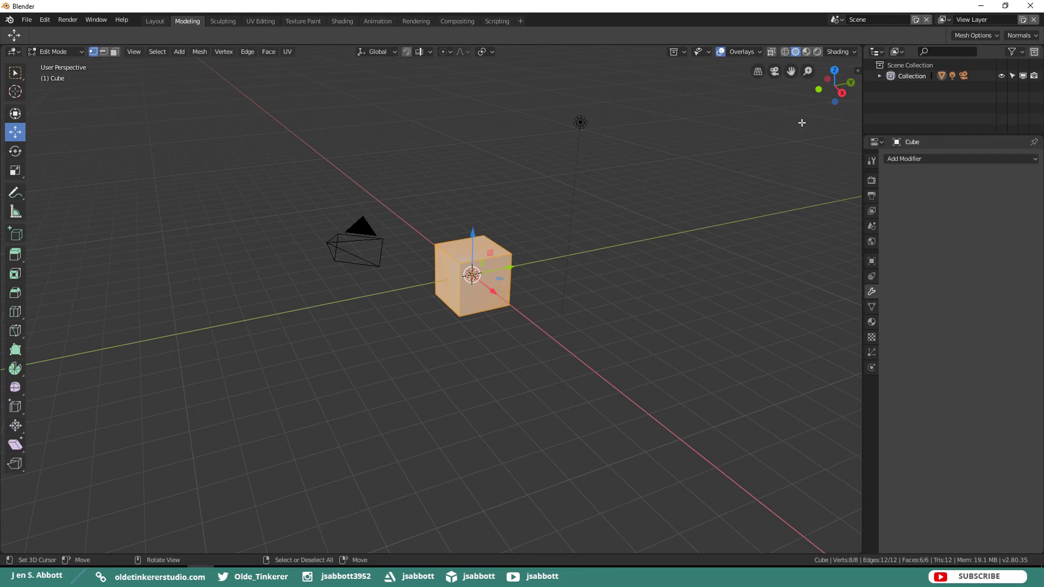
click(851, 51)
key(z)
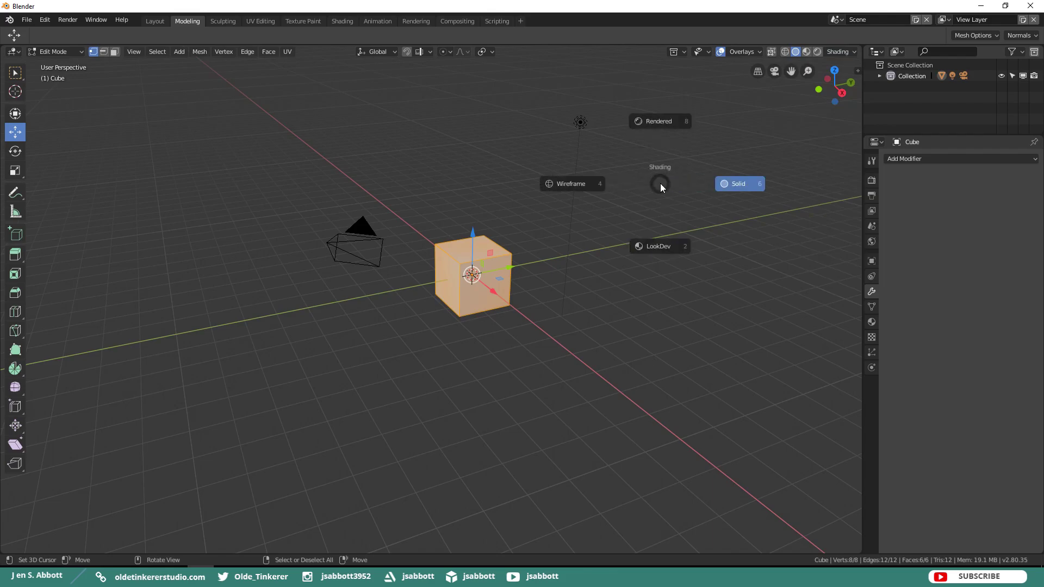
click(658, 247)
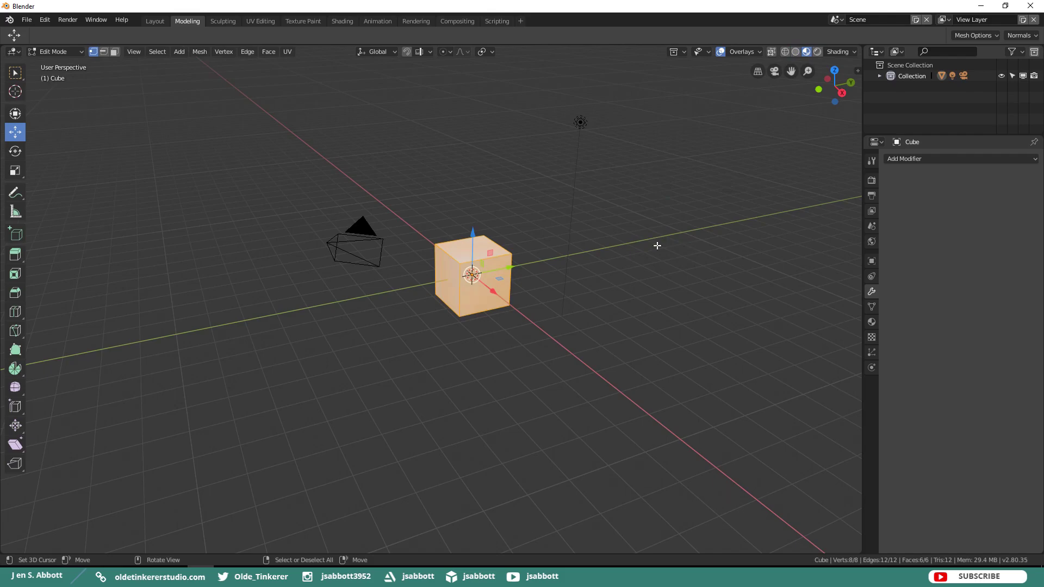
Step: Add a second slot with new Material.001, set its Base Color to red, and assign it
click(871, 322)
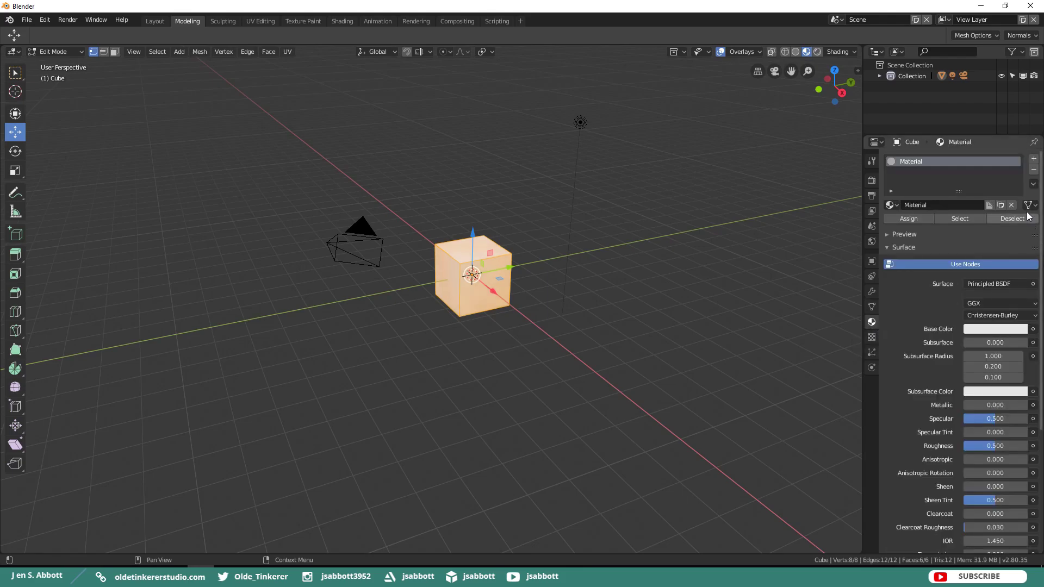
click(1034, 159)
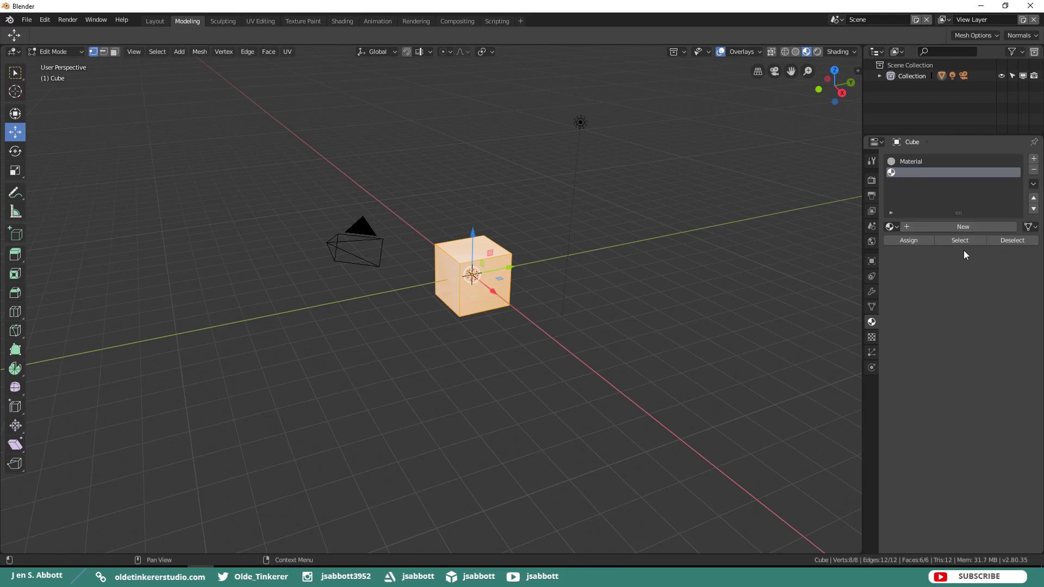
click(946, 226)
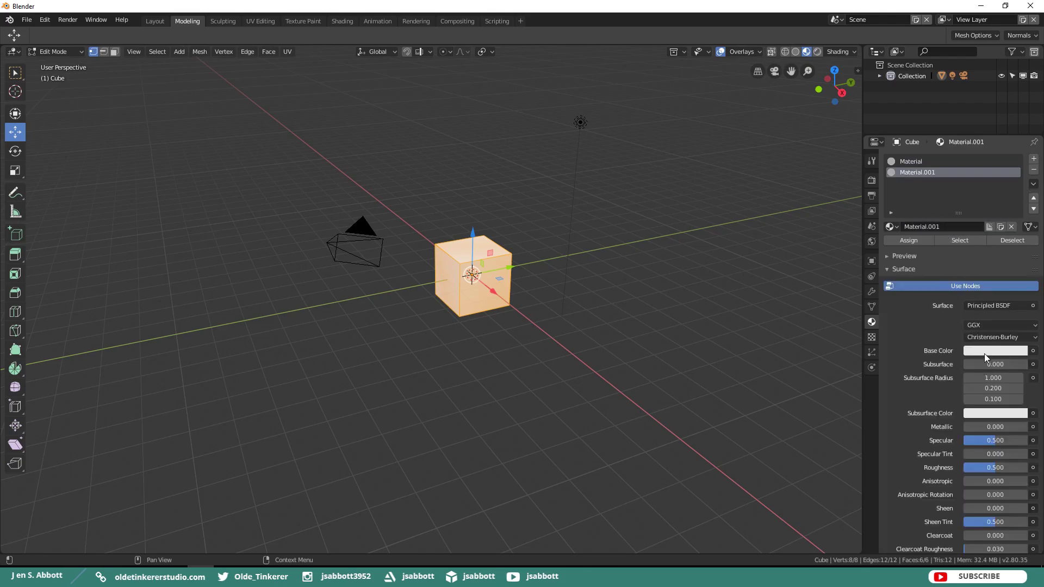
click(984, 353)
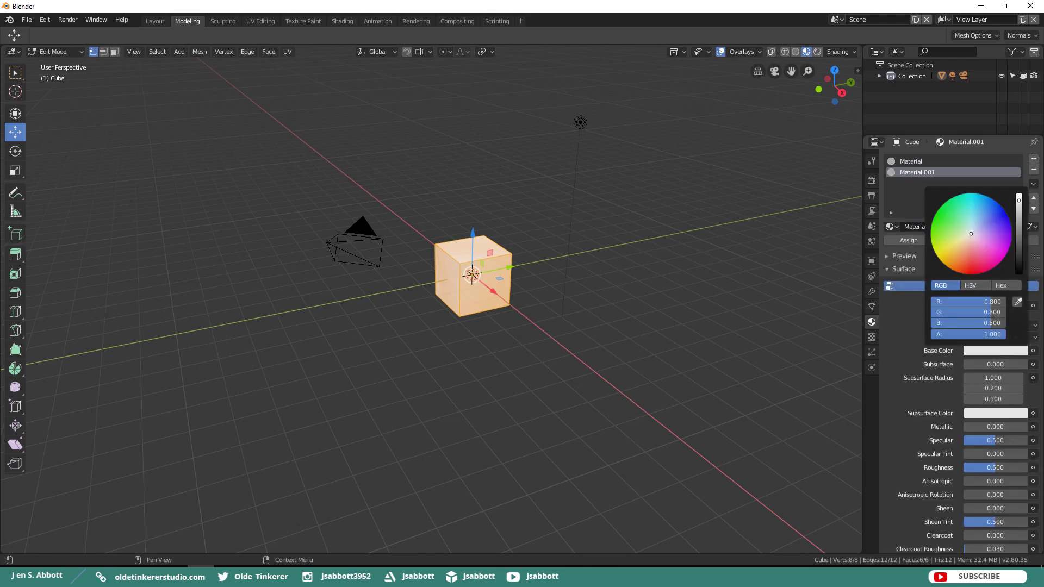
click(966, 268)
click(902, 241)
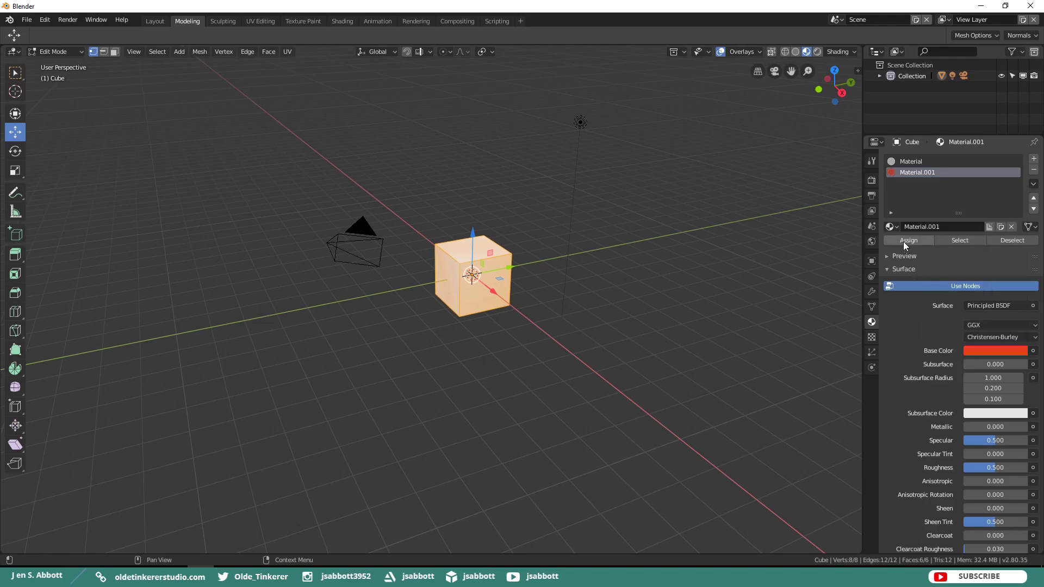
click(915, 241)
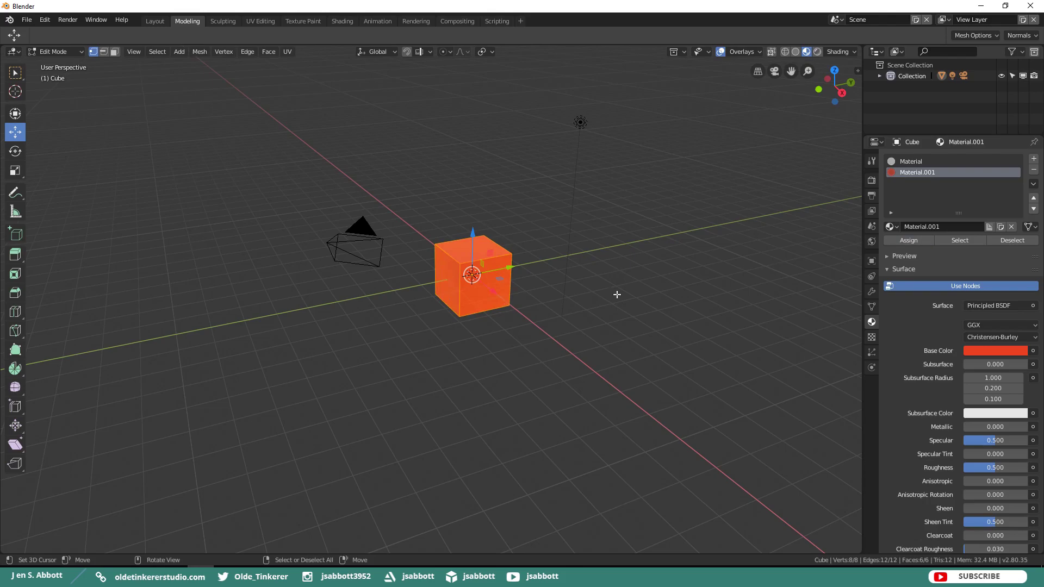
Step: Set the viewport shading to Rendered from the Z shading pie menu
key(z)
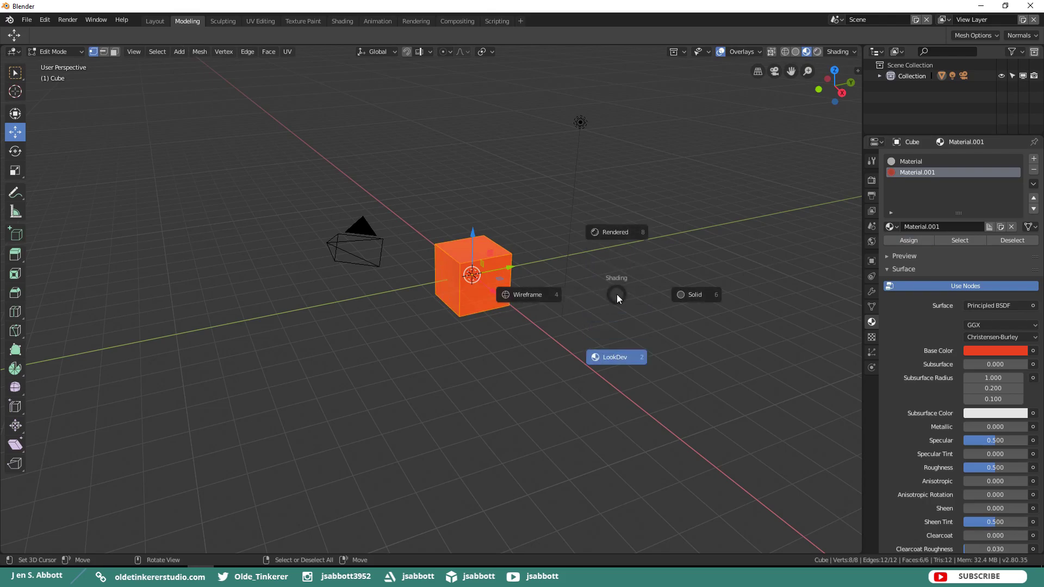
click(621, 232)
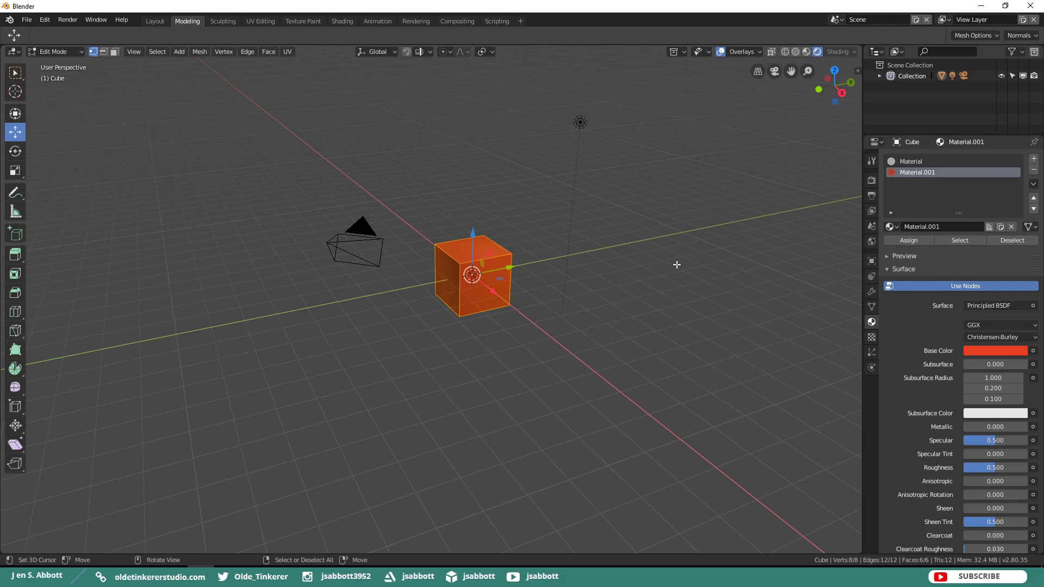
Step: Show the Render properties, review the engine list keeping Eevee, and orbit the view
click(870, 181)
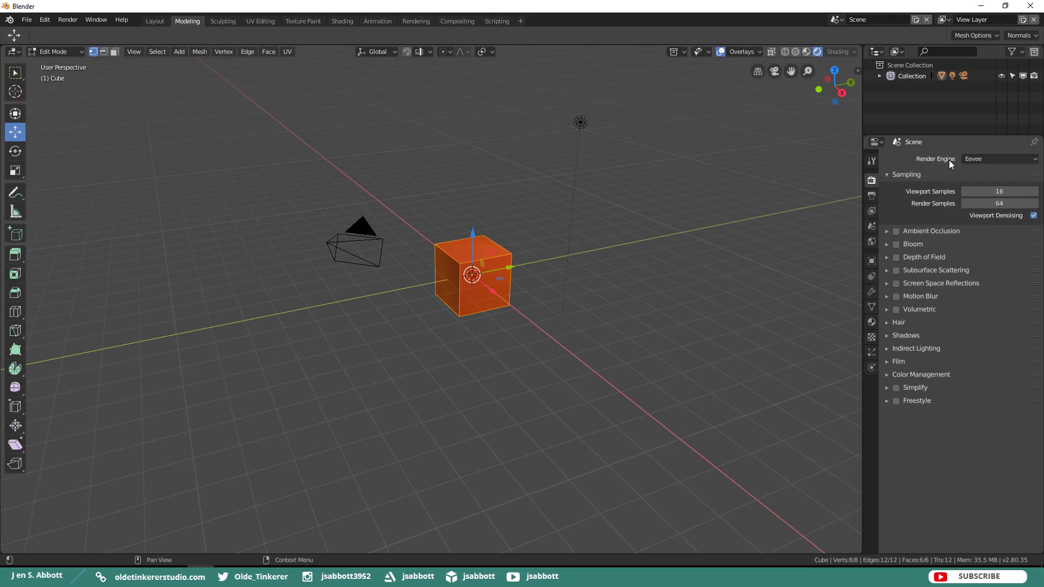
click(1034, 161)
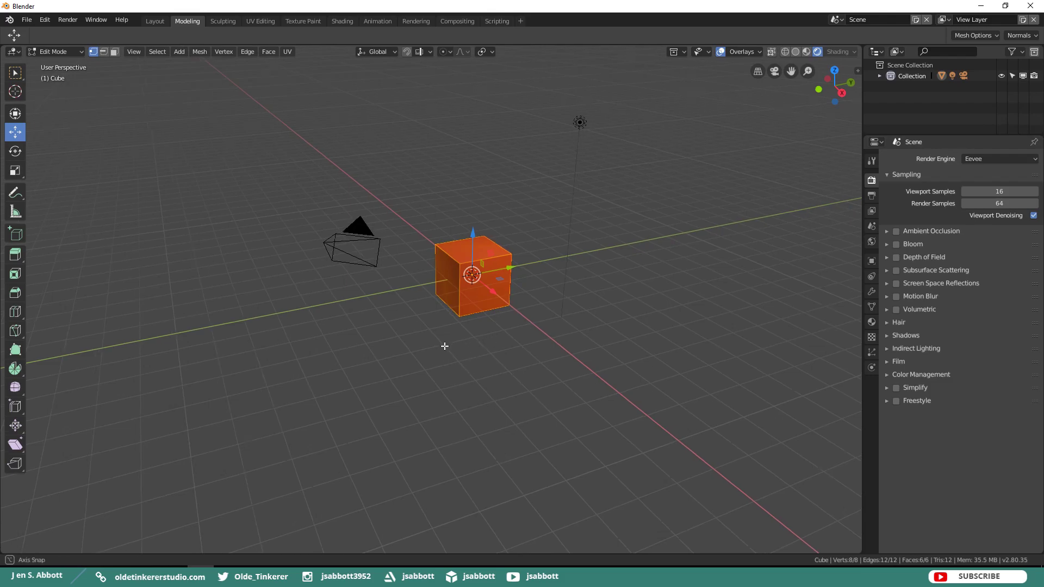
middle_drag(445, 346, 475, 348)
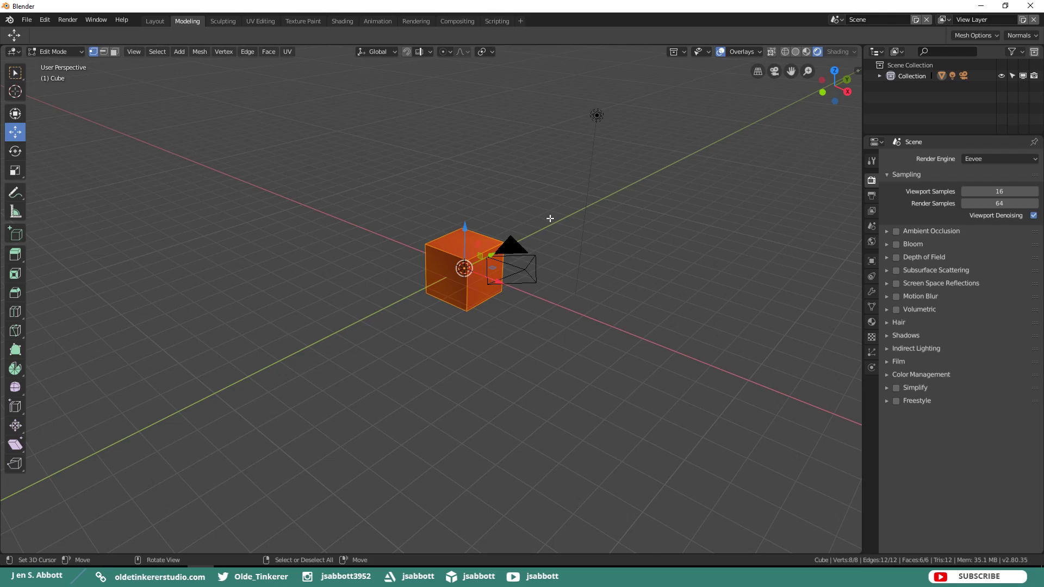
Step: Expand the scene's Units panel and browse the unit system and length options, leaving Metric
click(870, 227)
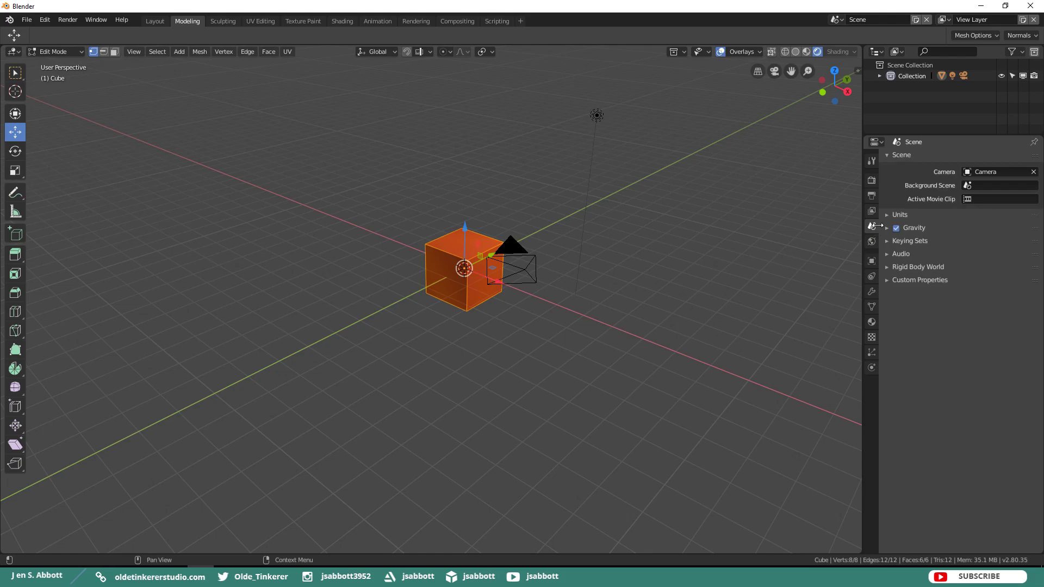
click(887, 215)
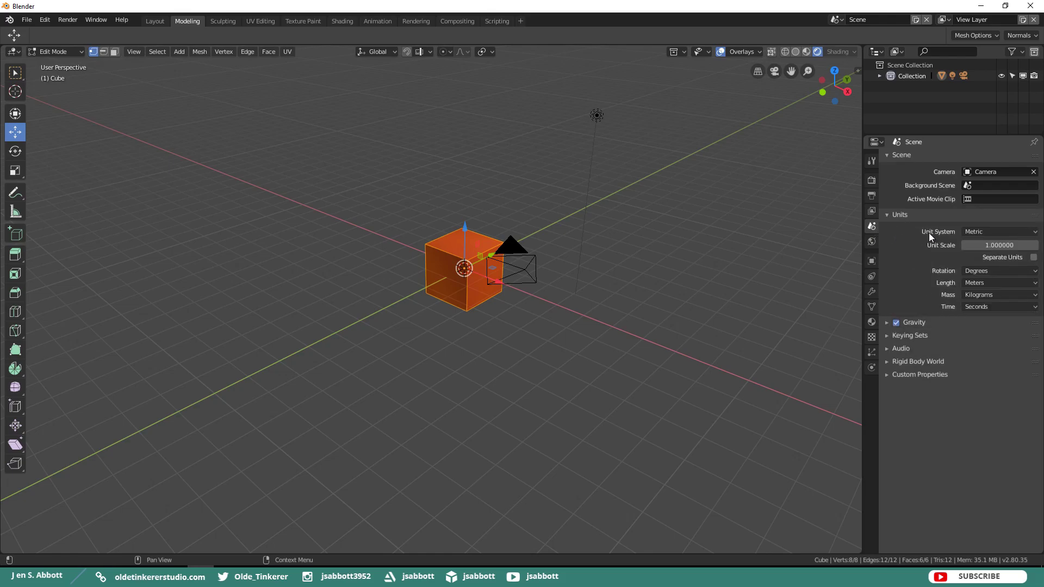
click(980, 231)
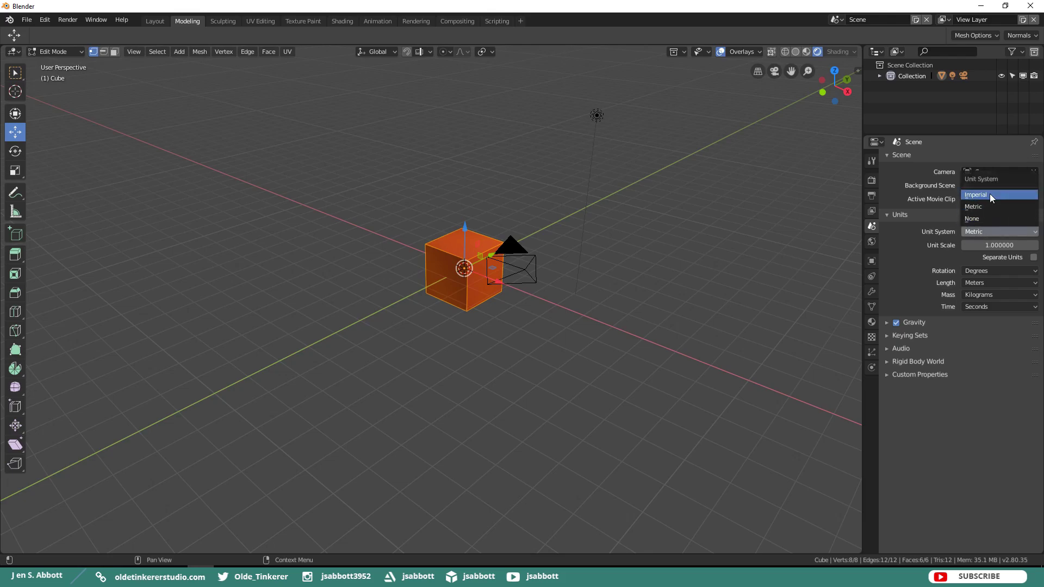
click(980, 205)
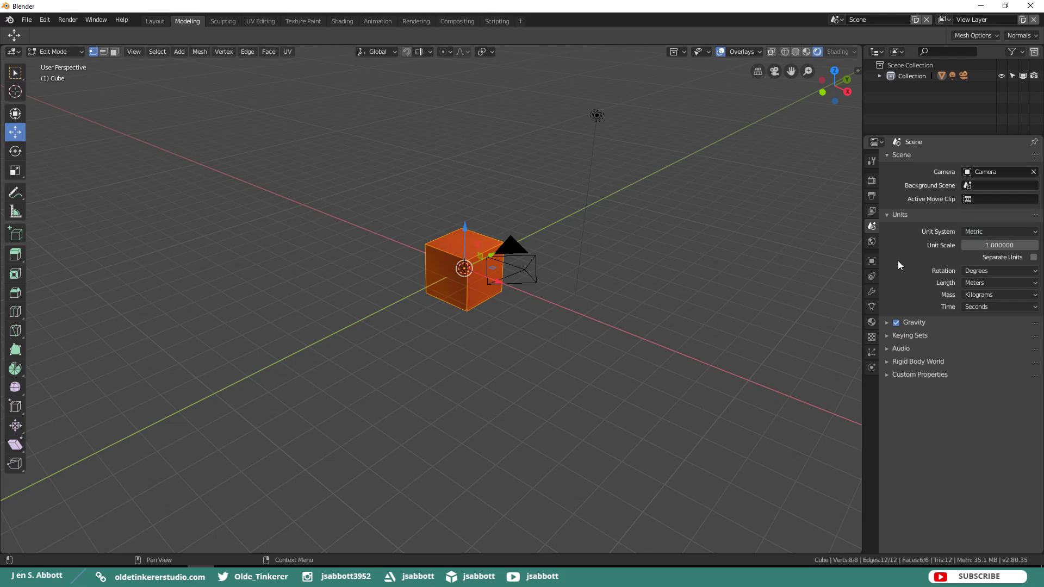
click(994, 284)
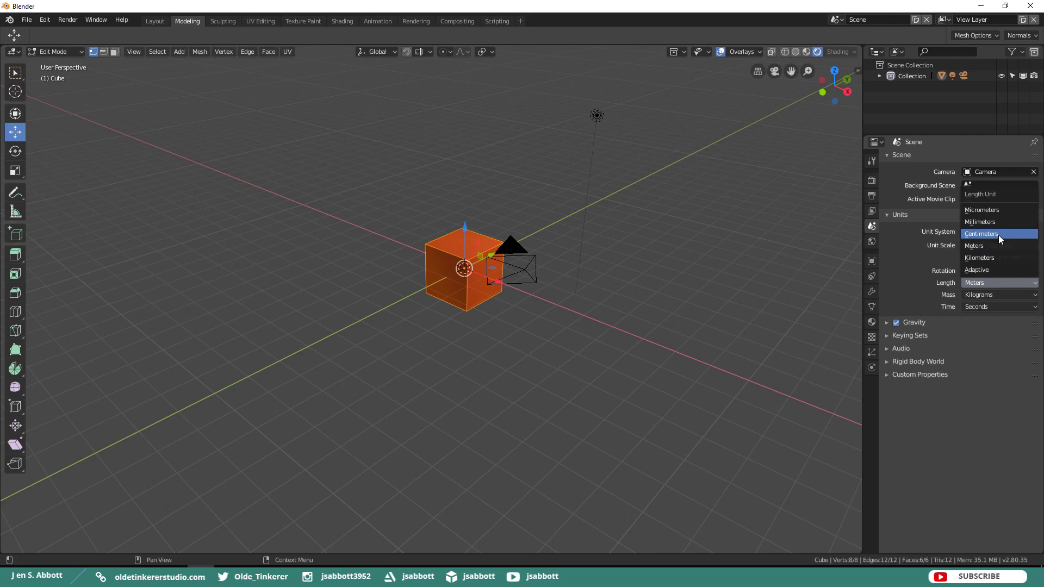
click(978, 246)
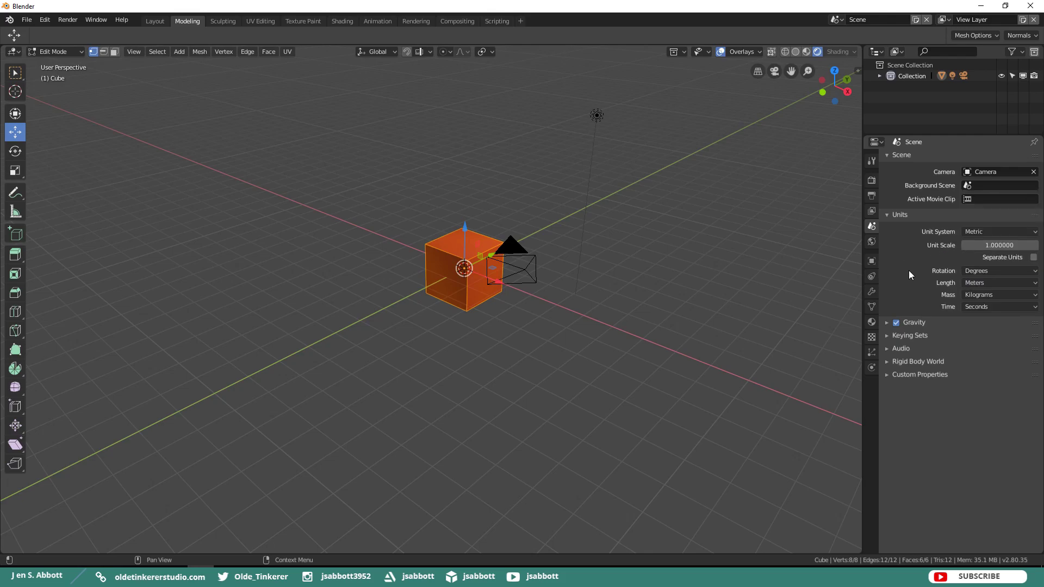
Step: Switch the Unit System to Imperial and review the imperial length unit choices
click(981, 232)
click(989, 194)
click(979, 284)
click(979, 283)
click(759, 52)
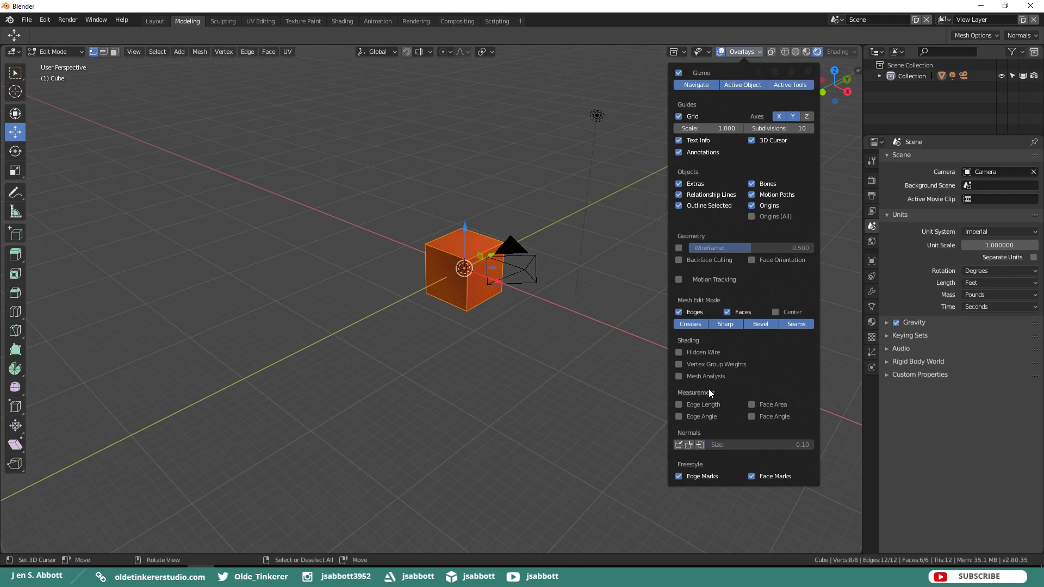
click(678, 417)
click(679, 417)
click(751, 417)
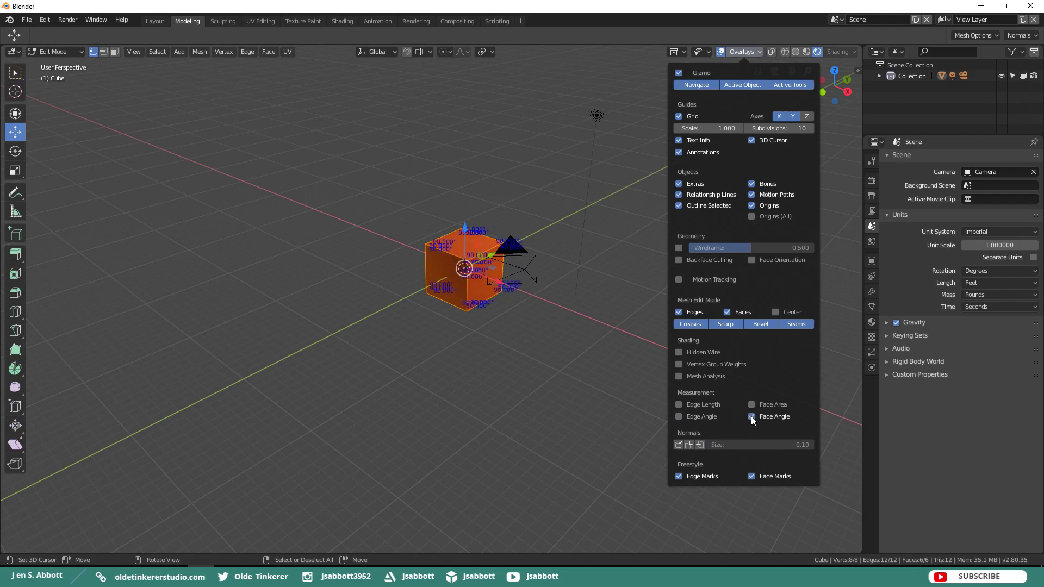
click(752, 416)
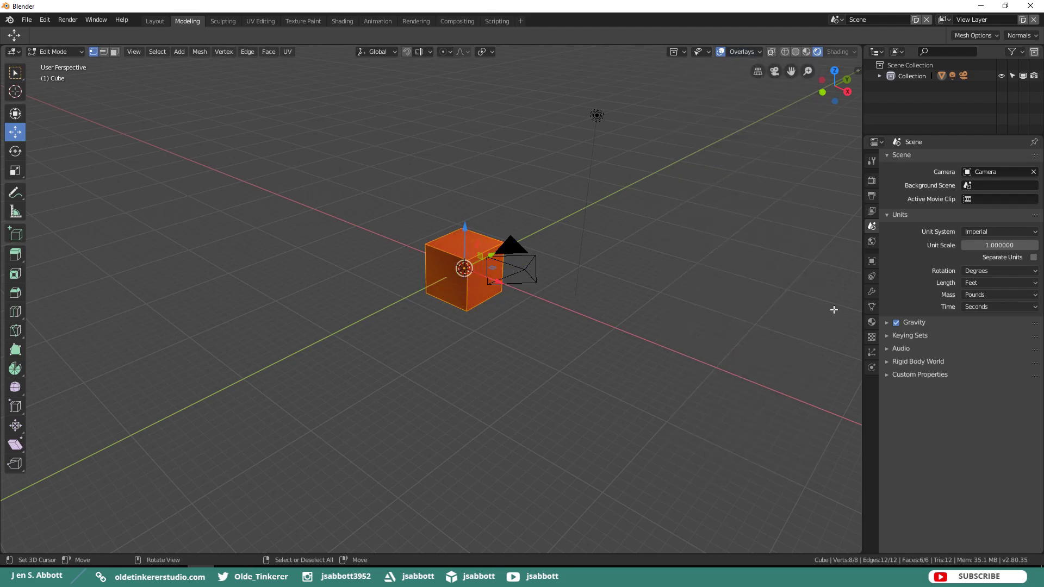